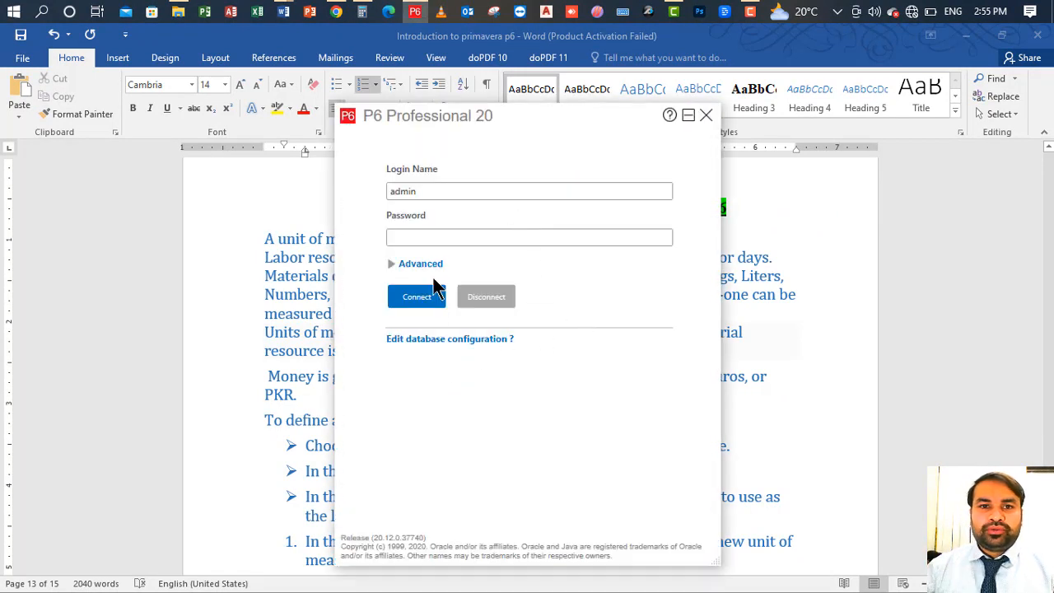
- Enter the account password for the prefilled login name and connect to P6 Professional
{"action": "left_click", "coordinate": [431, 236]}
{"action": "type", "text": "admi"}
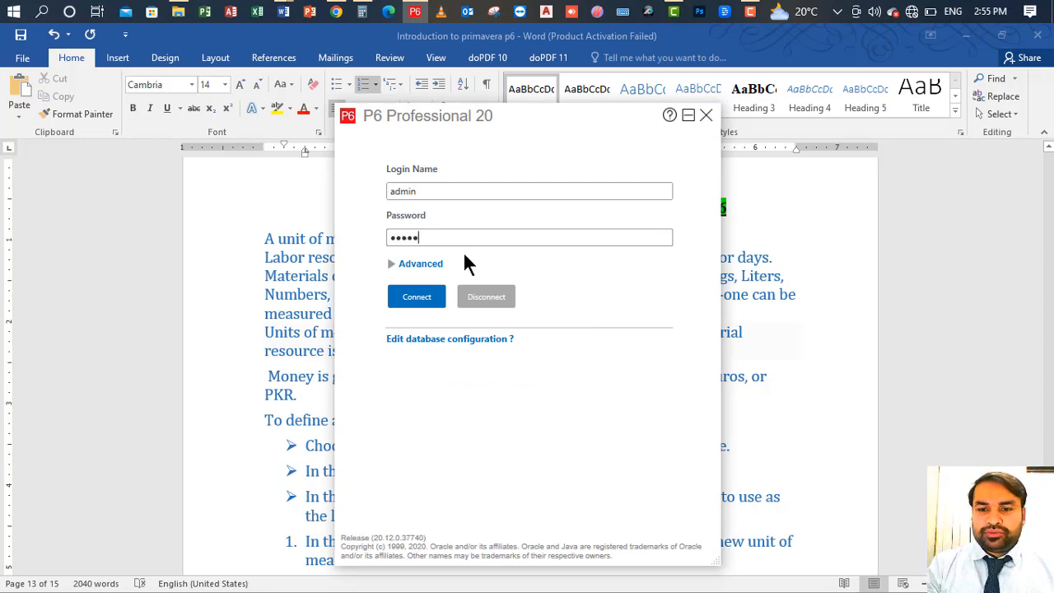
{"action": "key", "text": "Return"}
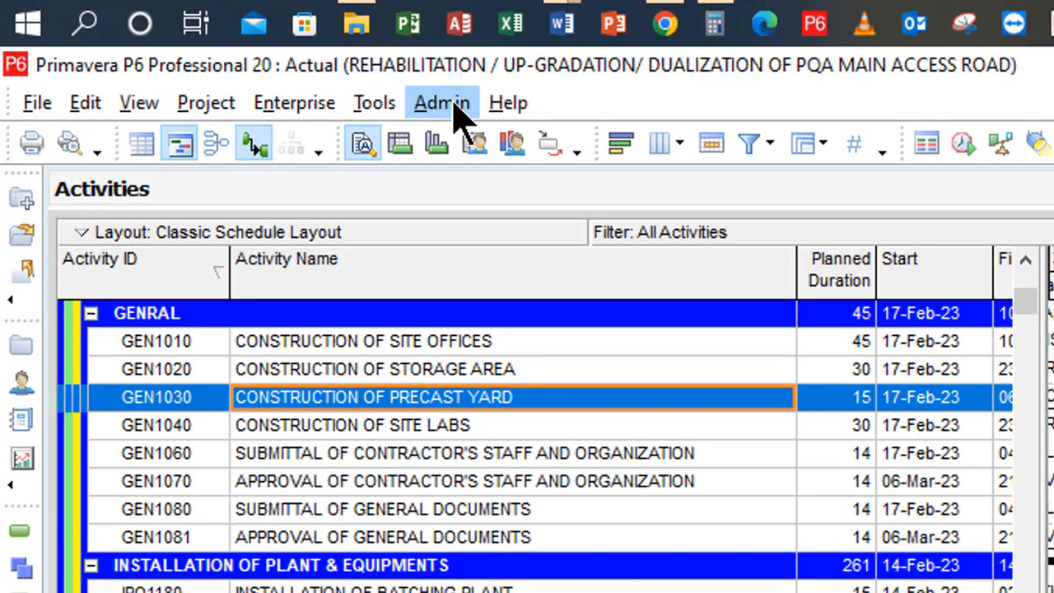
- Open the Units of Measure list in Admin Categories
{"action": "left_click", "coordinate": [443, 106]}
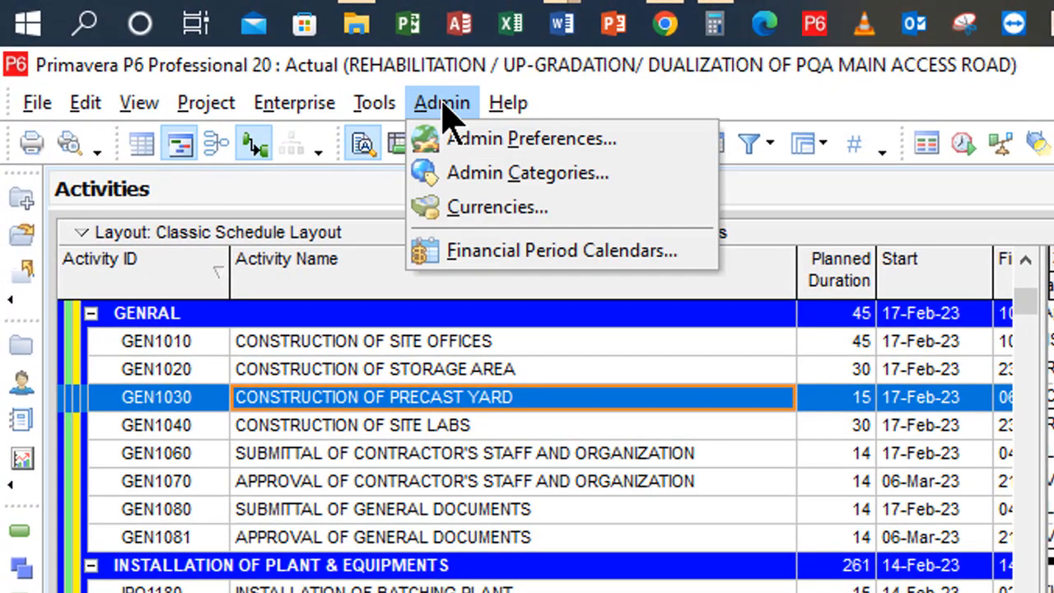
{"action": "left_click", "coordinate": [583, 175]}
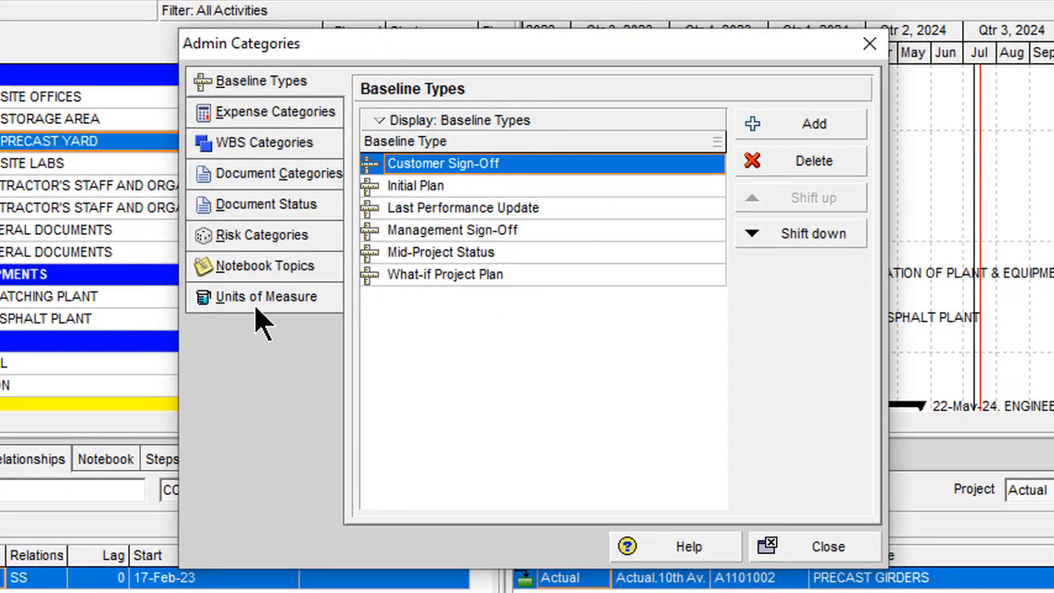
{"action": "left_click", "coordinate": [262, 317]}
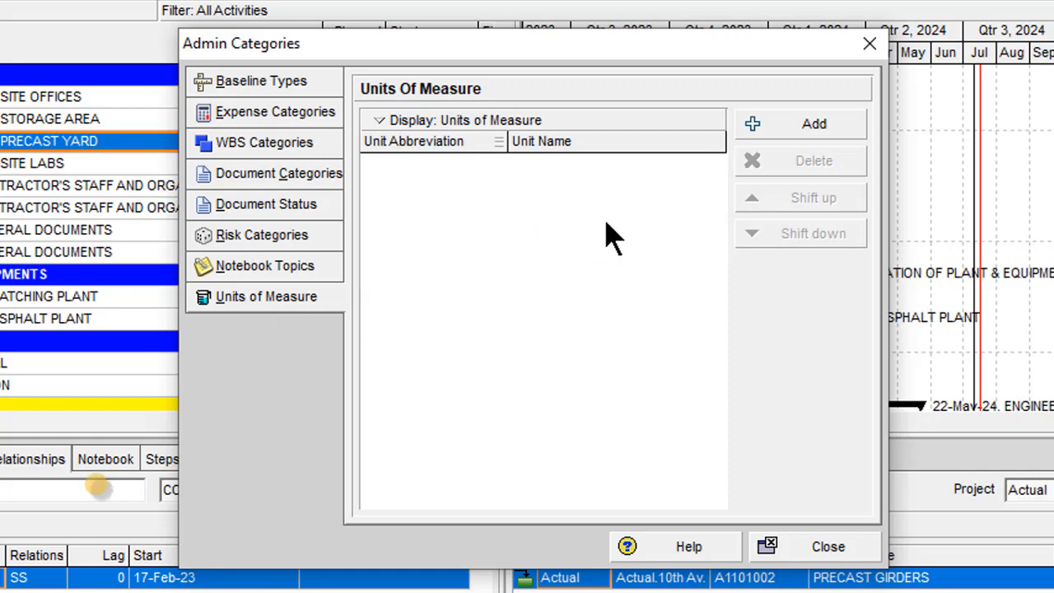
- Add a unit of measure with the abbreviation Sft and the name Square Feet
{"action": "left_click", "coordinate": [831, 134]}
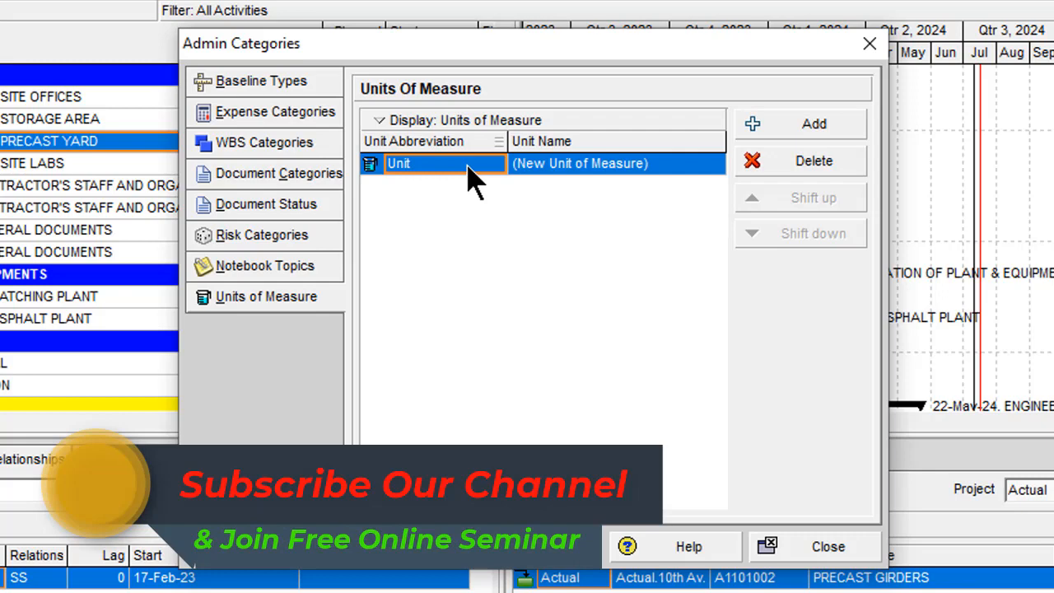
{"action": "left_click", "coordinate": [476, 180]}
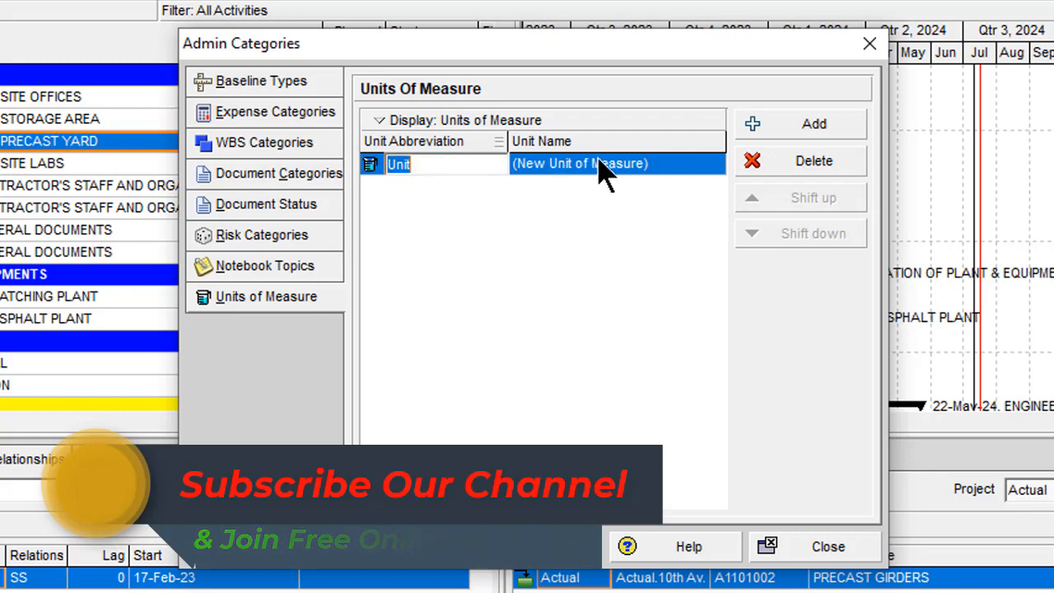
{"action": "left_click", "coordinate": [662, 183]}
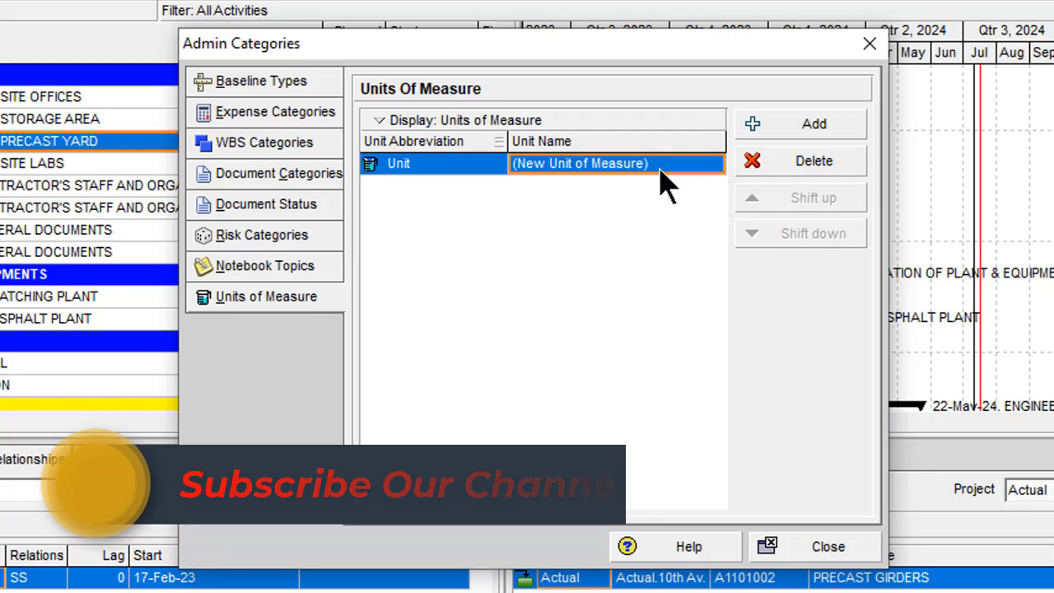
{"action": "left_click", "coordinate": [441, 165]}
{"action": "left_click", "coordinate": [442, 165]}
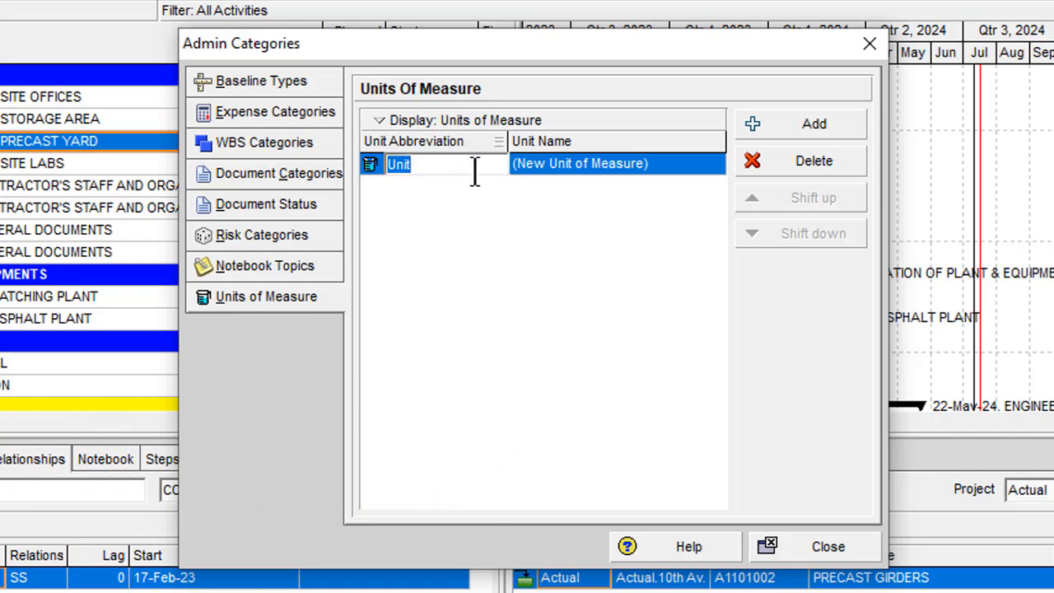
{"action": "left_click", "coordinate": [658, 173]}
{"action": "left_click", "coordinate": [668, 178]}
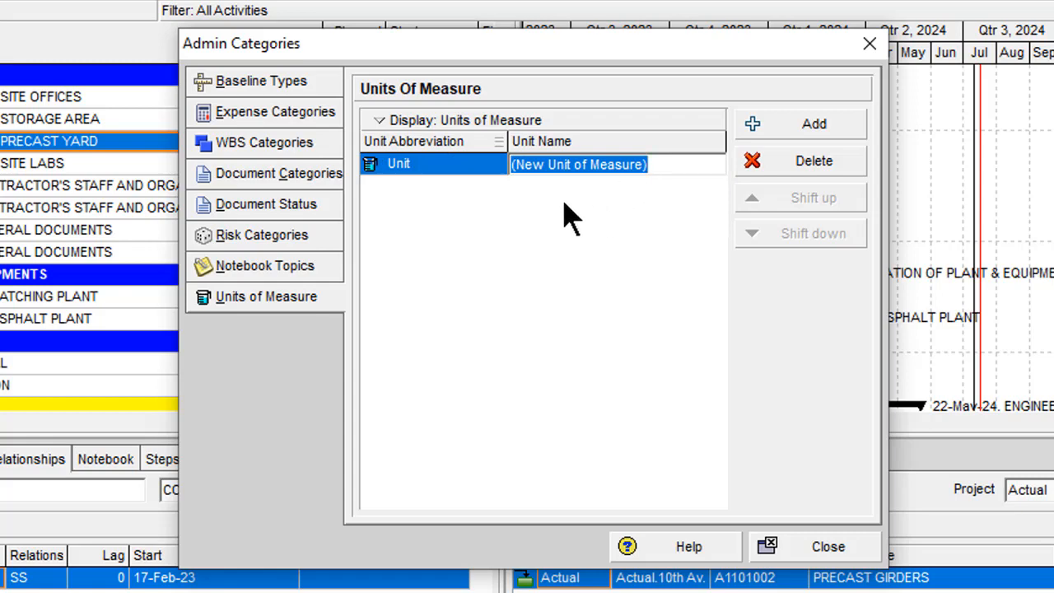
{"action": "left_click", "coordinate": [471, 168]}
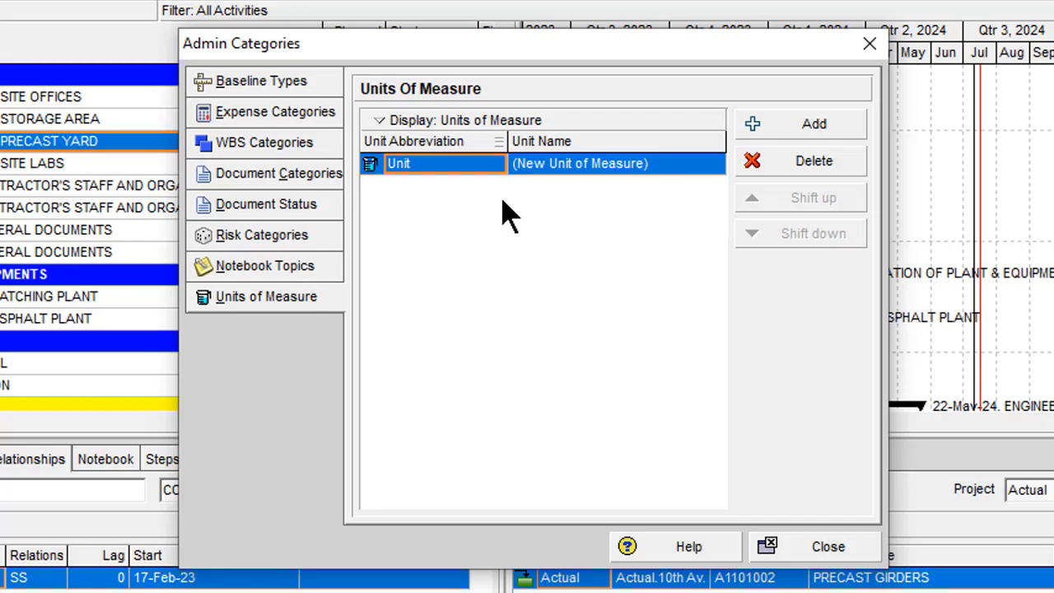
{"action": "type", "text": "Sft"}
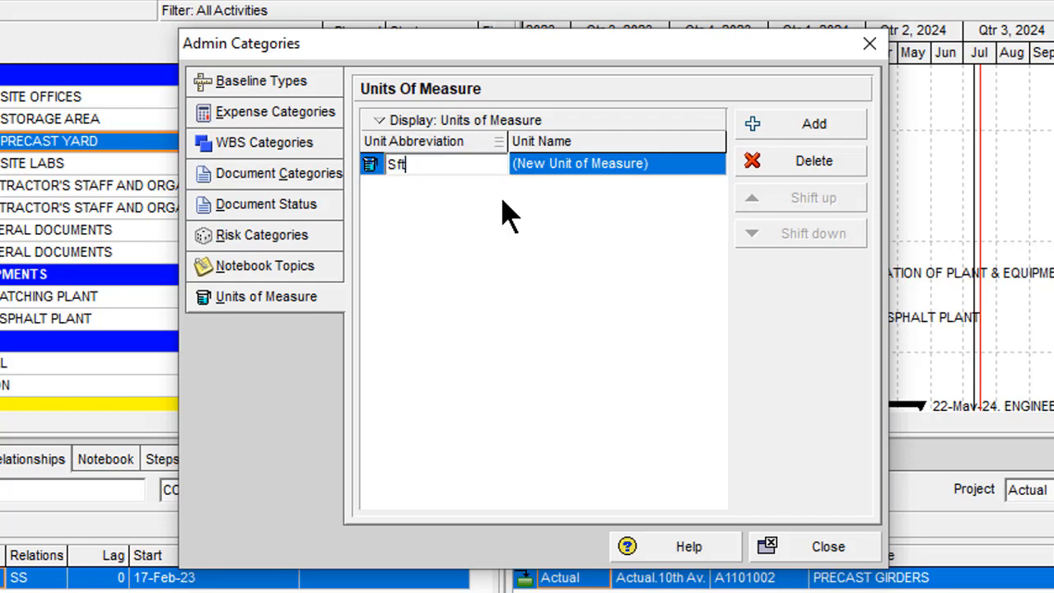
{"action": "left_click", "coordinate": [672, 165]}
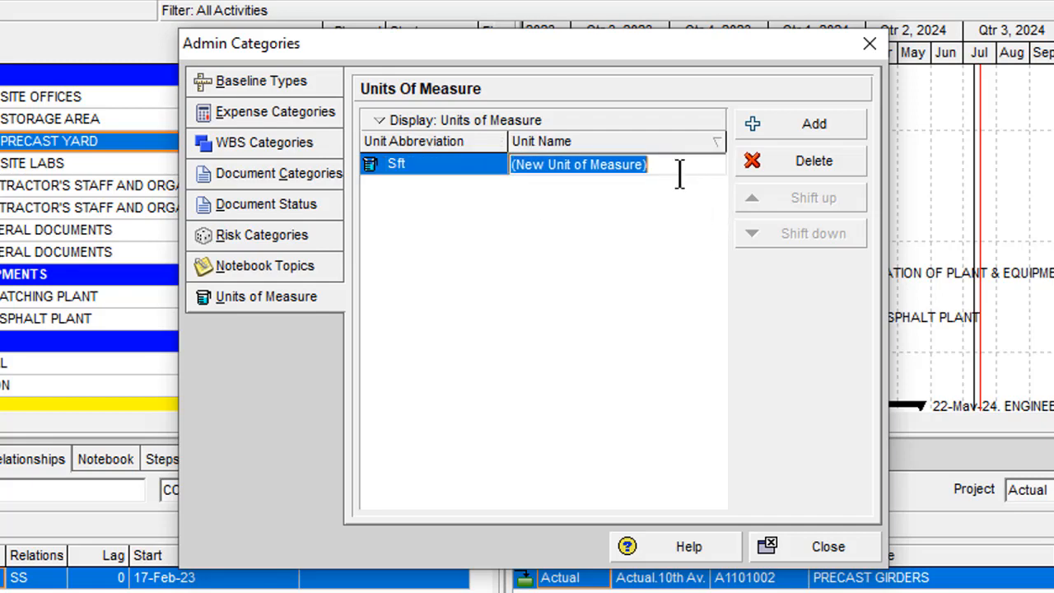
{"action": "type", "text": "S"}
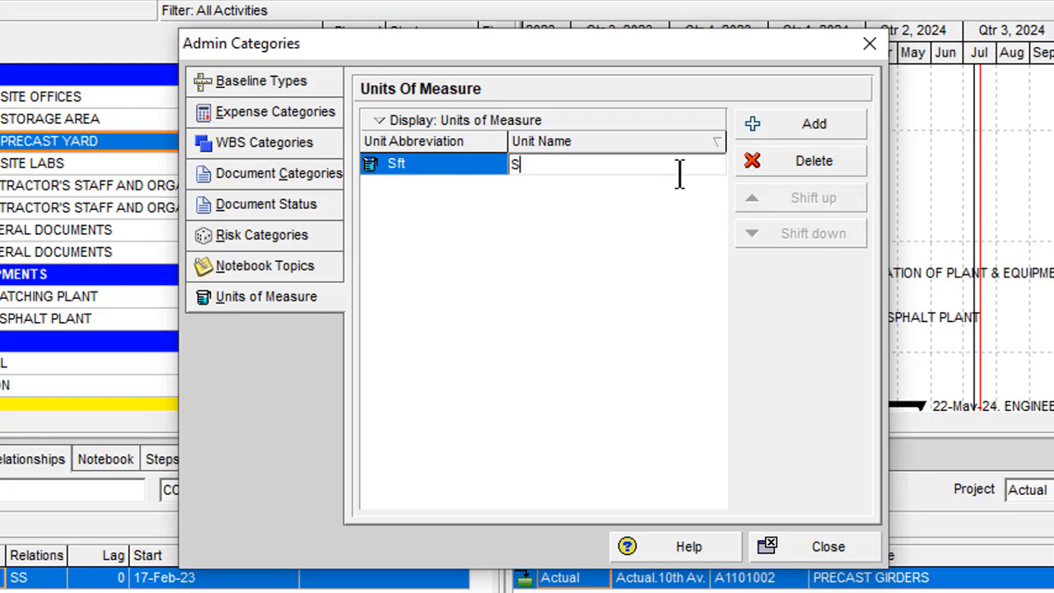
{"action": "type", "text": "quare Feet"}
{"action": "key", "text": "Return"}
- Add a unit of measure with the abbreviation Cft and the name Cubic Feet
{"action": "left_click", "coordinate": [815, 132]}
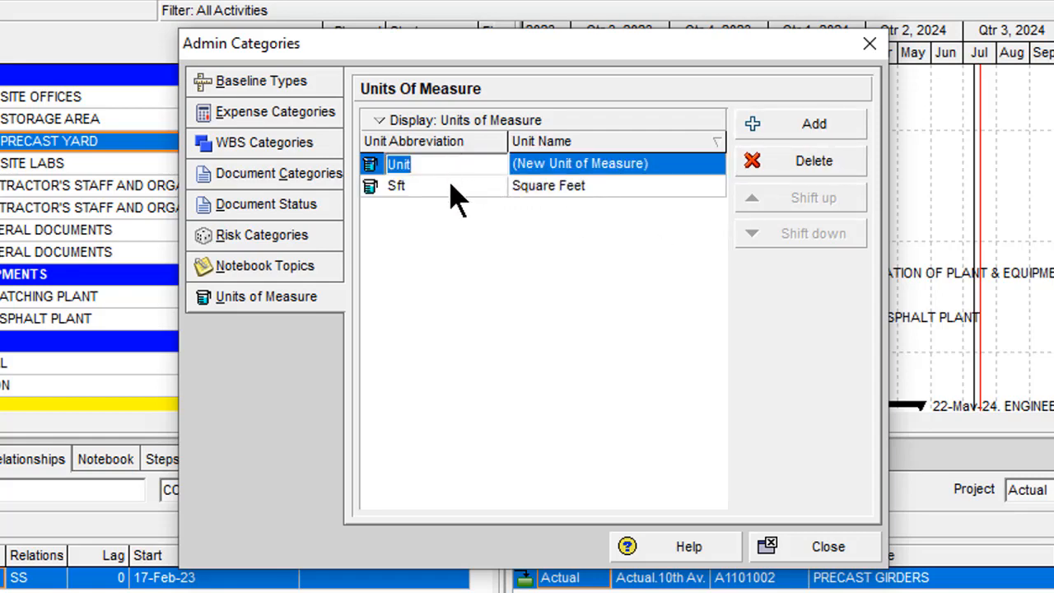
{"action": "type", "text": "Cft"}
{"action": "left_click", "coordinate": [667, 183]}
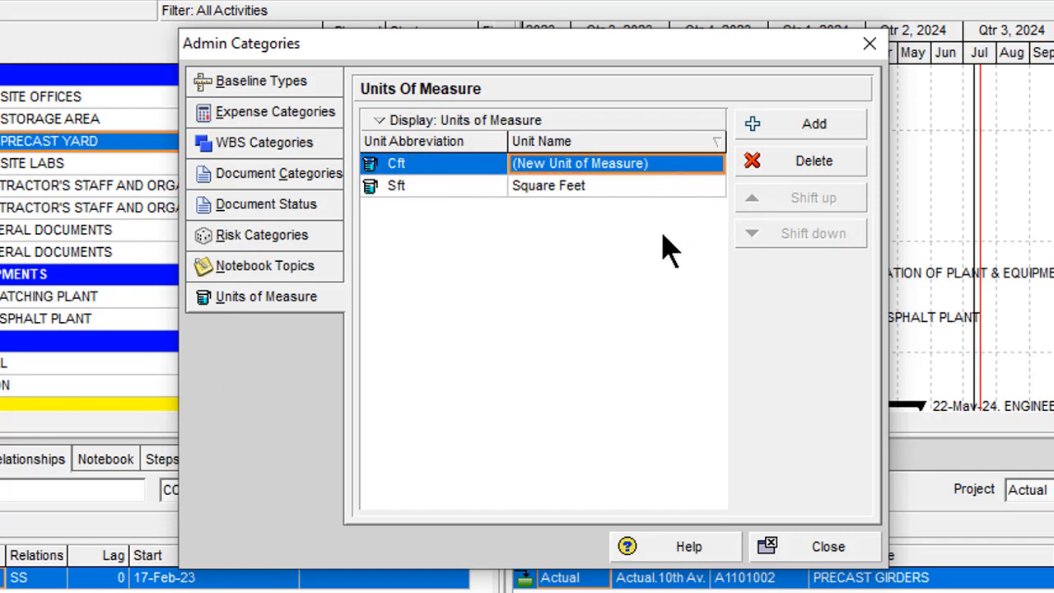
{"action": "type", "text": "Cubic Feet"}
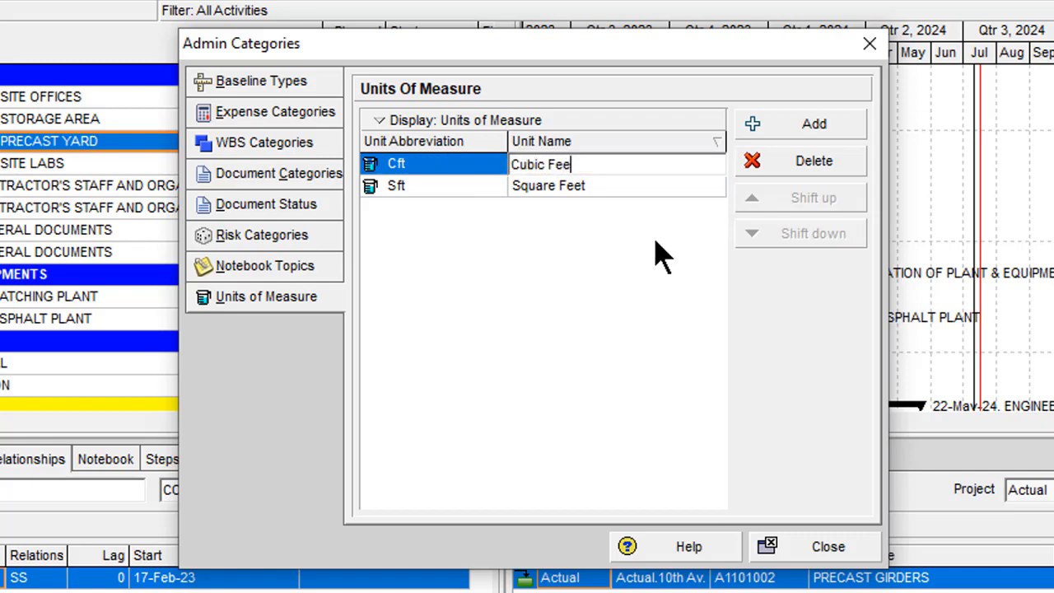
- Add a unit of measure with the abbreviation Bag and the name Bags
{"action": "left_click", "coordinate": [815, 126]}
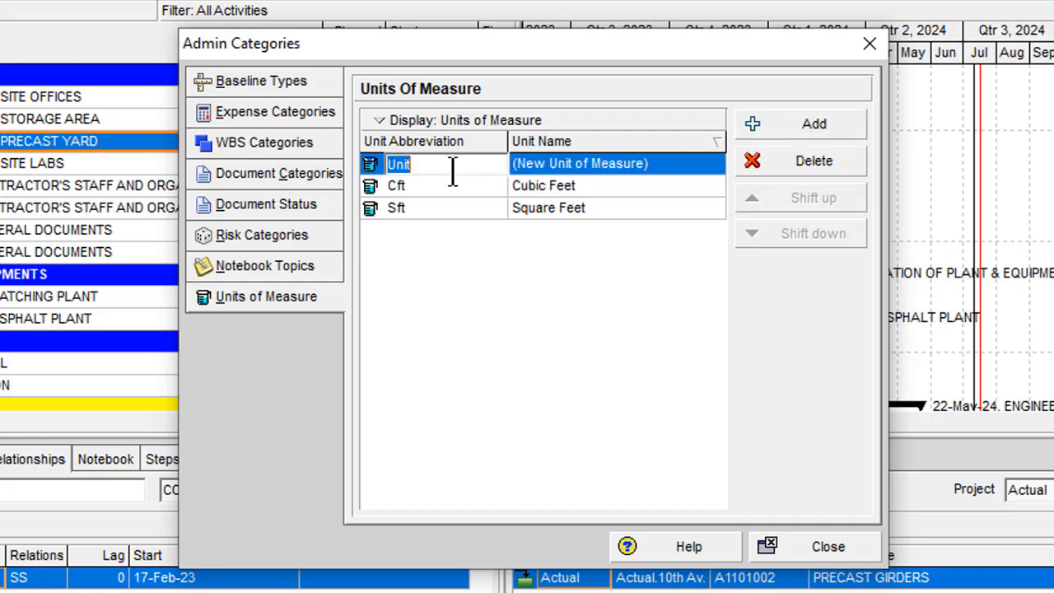
{"action": "type", "text": "B"}
{"action": "key", "text": "Tab"}
{"action": "type", "text": "Bags"}
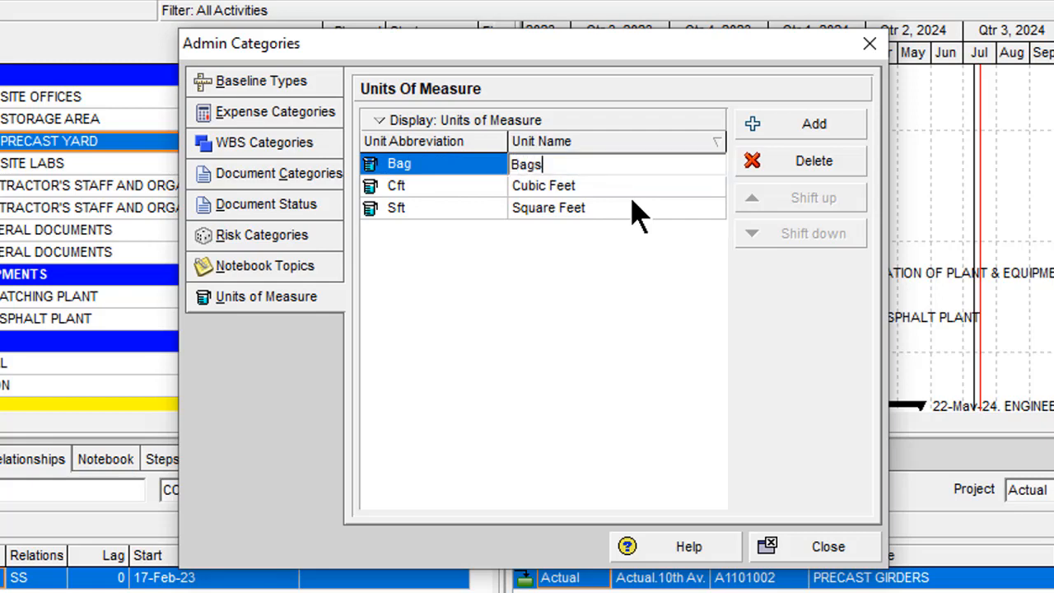
{"action": "key", "text": "Return"}
- Add a unit of measure with the abbreviation Ton and the name Tonns
{"action": "left_click", "coordinate": [741, 125]}
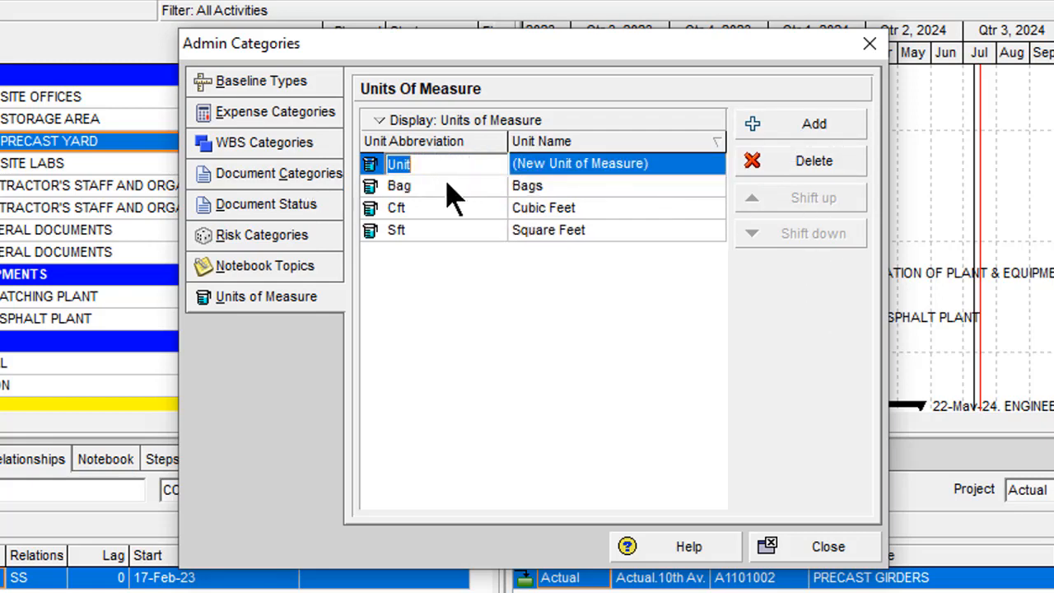
{"action": "type", "text": "Ton"}
{"action": "key", "text": "Tab"}
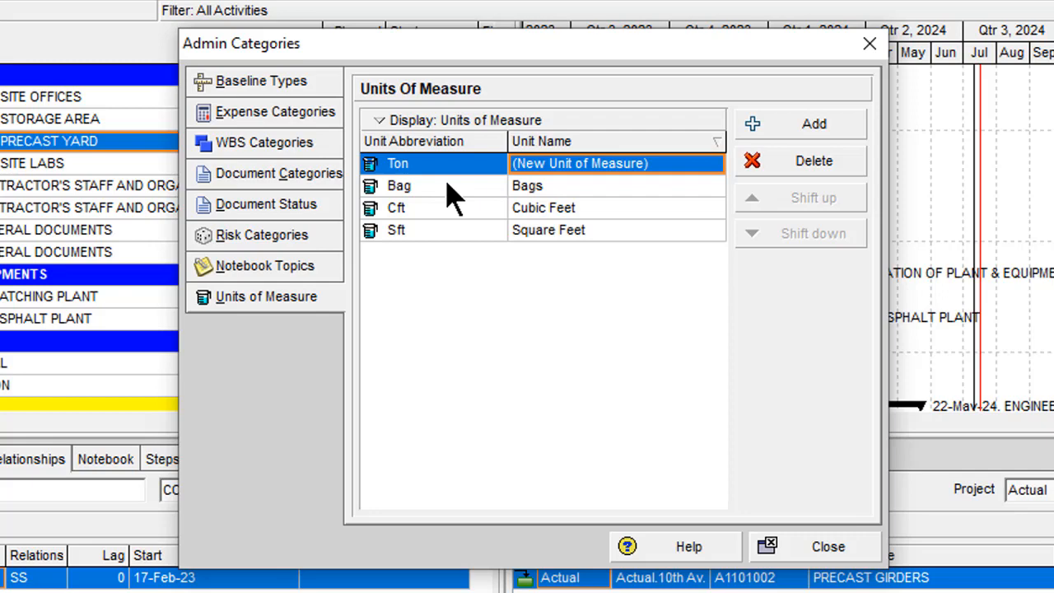
{"action": "type", "text": "Tonns"}
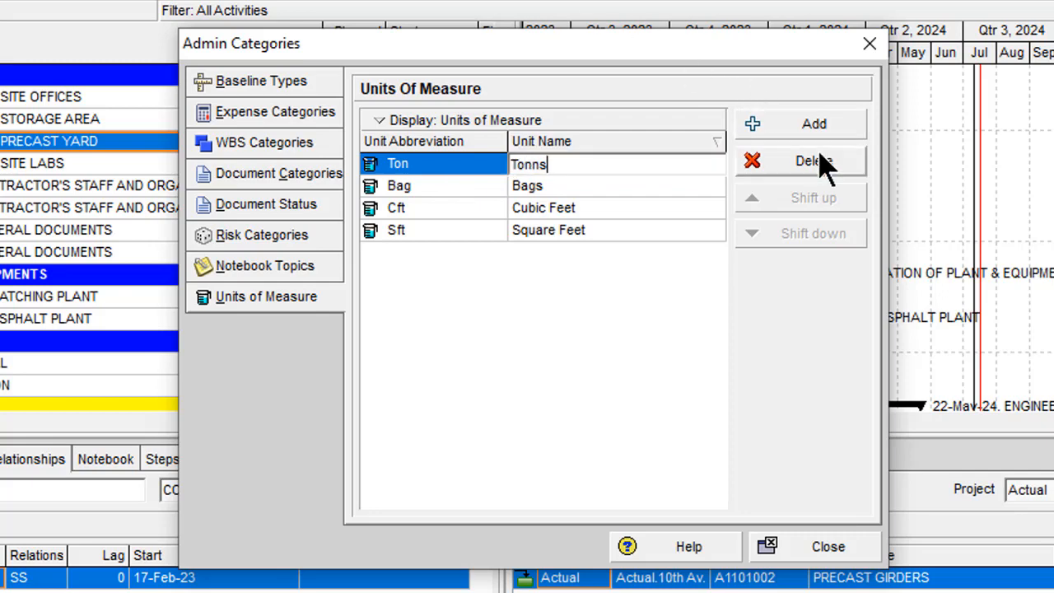
- Add a unit of measure with the abbreviation Ltr and the name Liters
{"action": "left_click", "coordinate": [820, 125]}
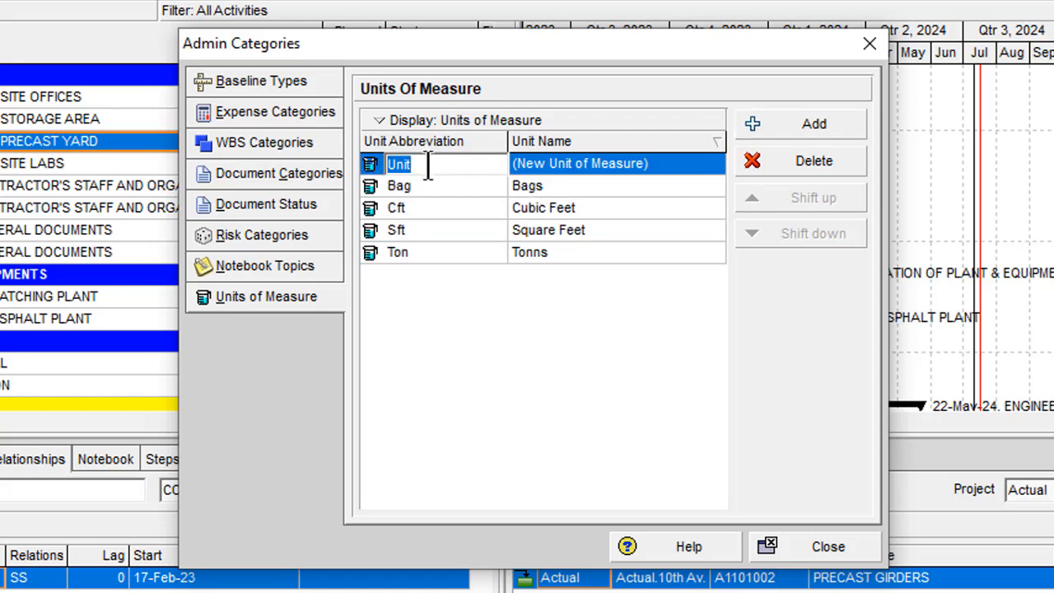
{"action": "type", "text": "Ltr"}
{"action": "key", "text": "Tab"}
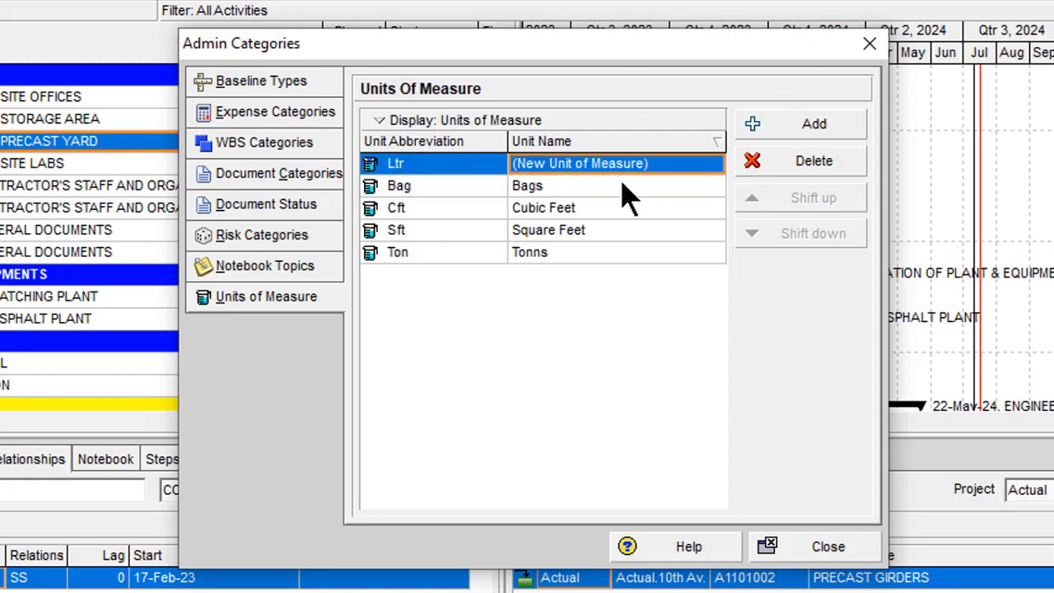
{"action": "type", "text": "Liters"}
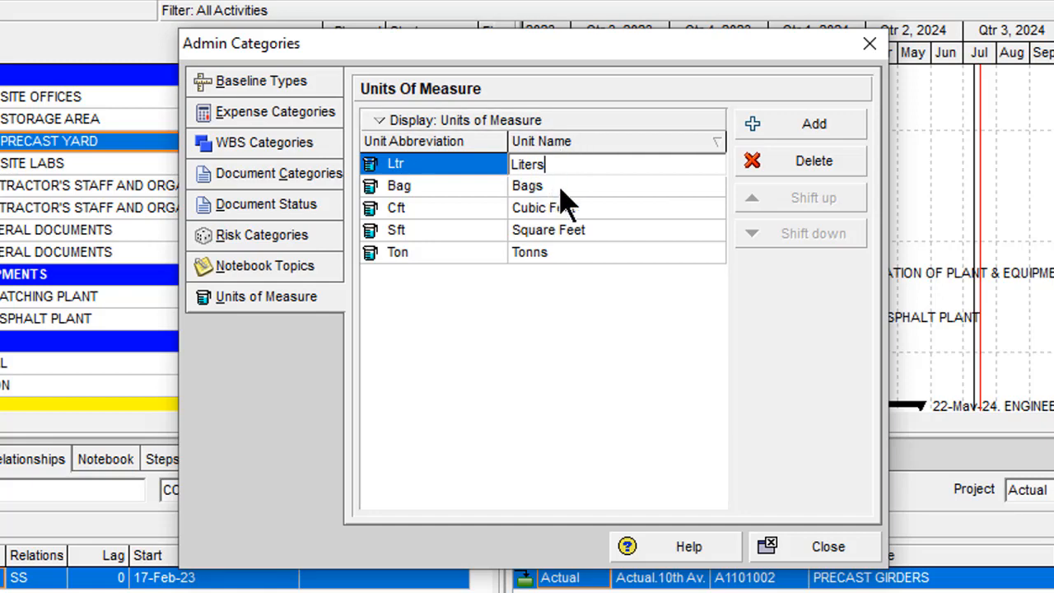
- Add a unit of measure with the abbreviation Kg and the name Kilograms
{"action": "left_click", "coordinate": [814, 125]}
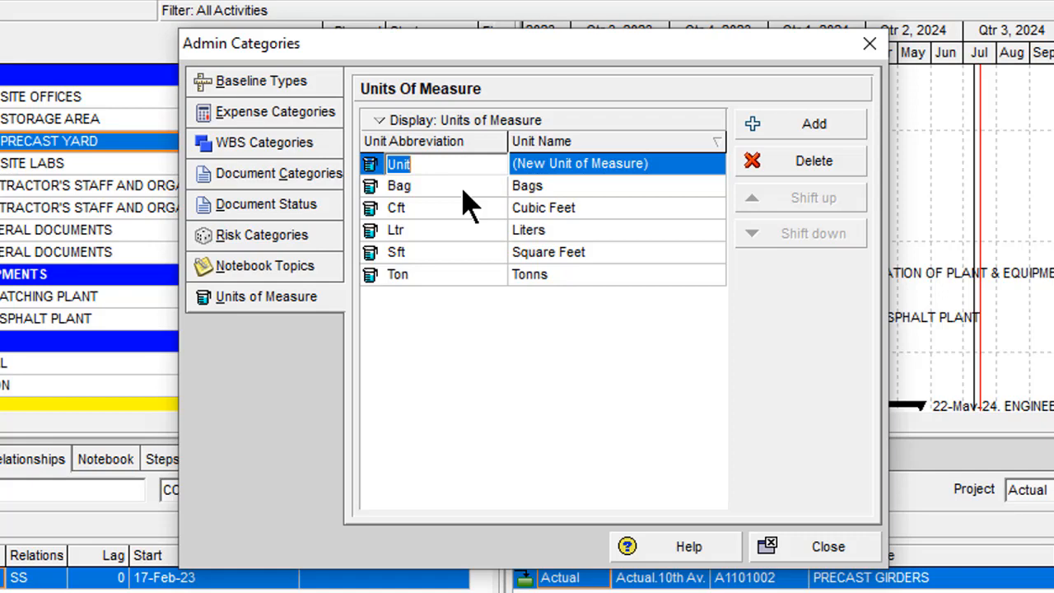
{"action": "type", "text": "Kg"}
{"action": "left_click", "coordinate": [679, 168]}
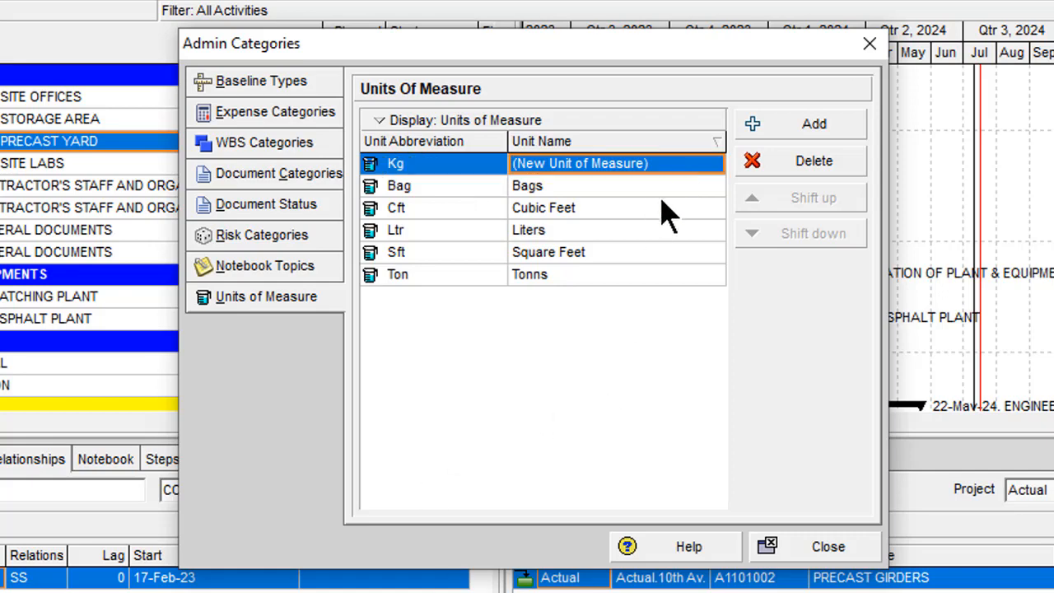
{"action": "type", "text": "Kilograms"}
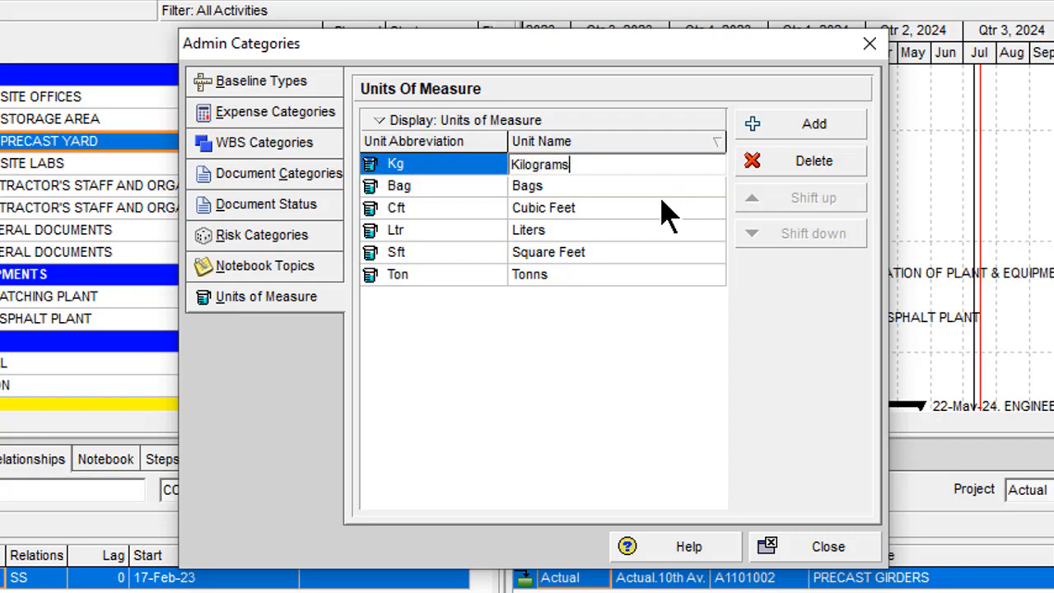
- Add a unit of measure with the abbreviation Nos and the name Numbers, and close Admin Categories
{"action": "left_click", "coordinate": [815, 125]}
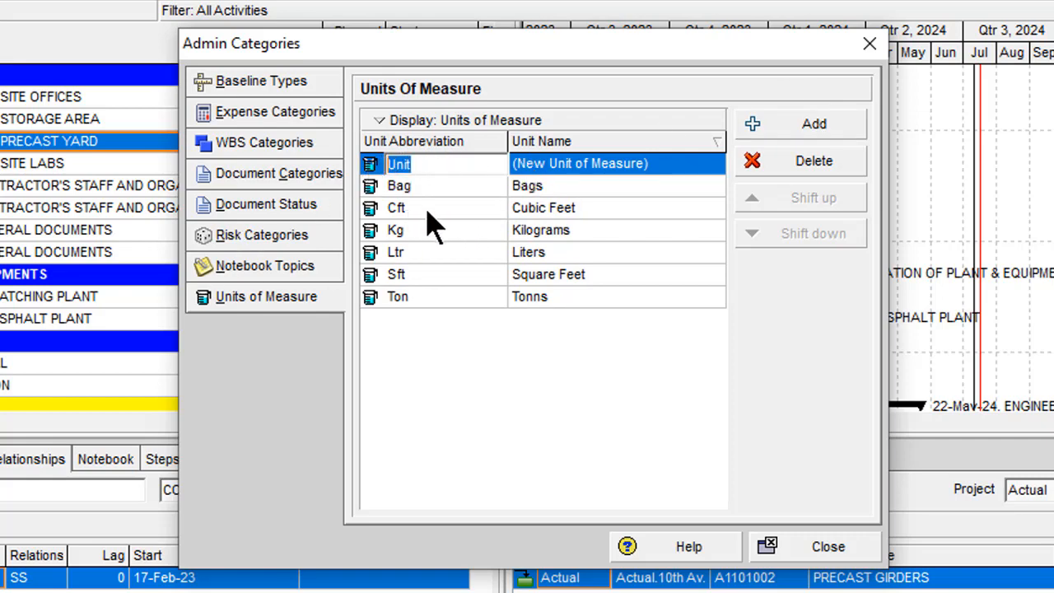
{"action": "type", "text": "Nos"}
{"action": "key", "text": "Tab"}
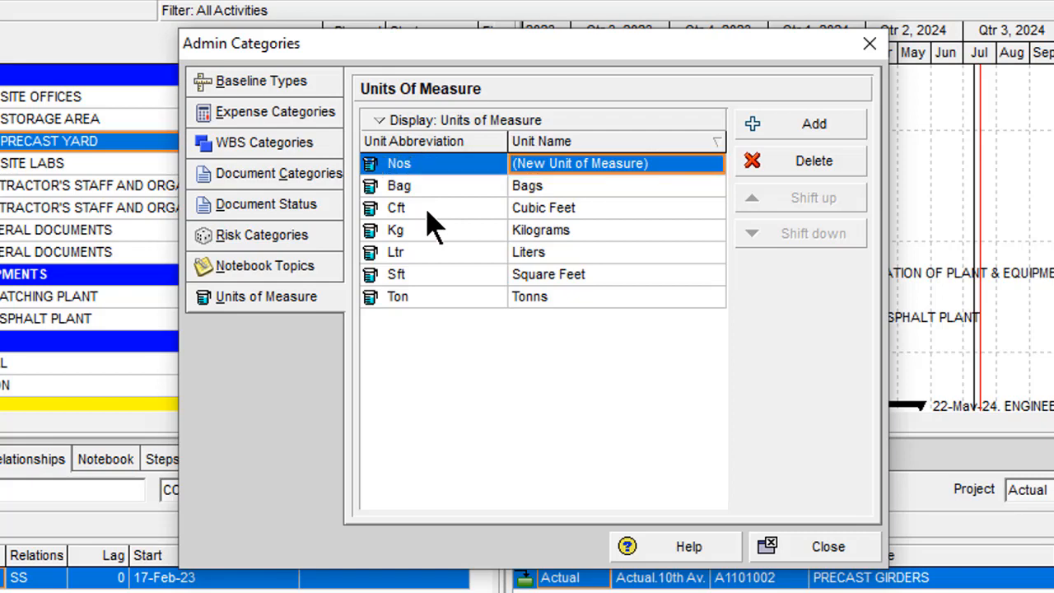
{"action": "left_click", "coordinate": [655, 173]}
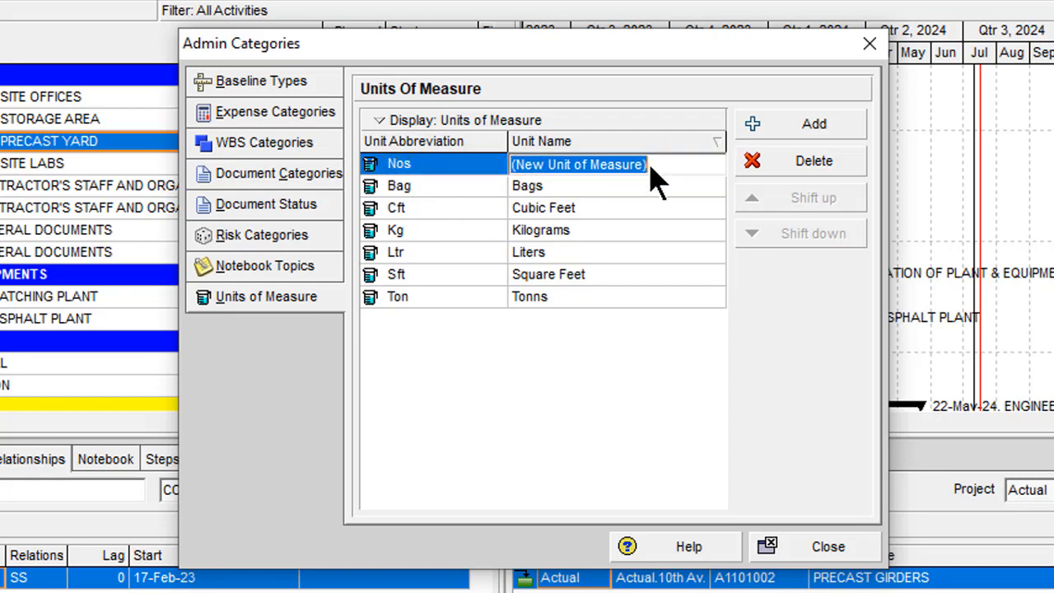
{"action": "type", "text": "Numbr"}
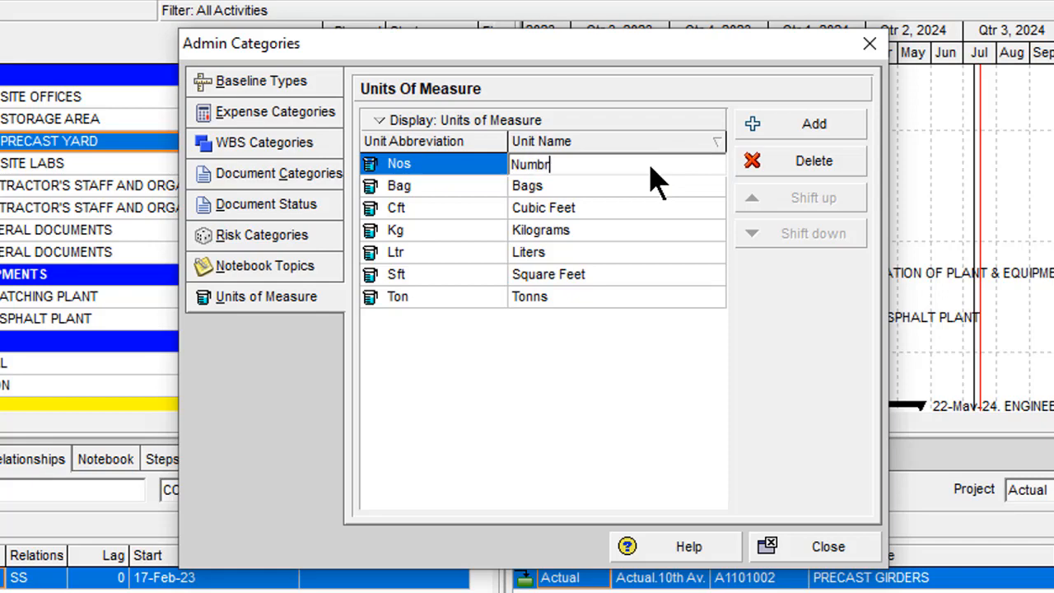
{"action": "key", "text": "BackSpace"}
{"action": "type", "text": "ers"}
{"action": "left_click", "coordinate": [619, 304]}
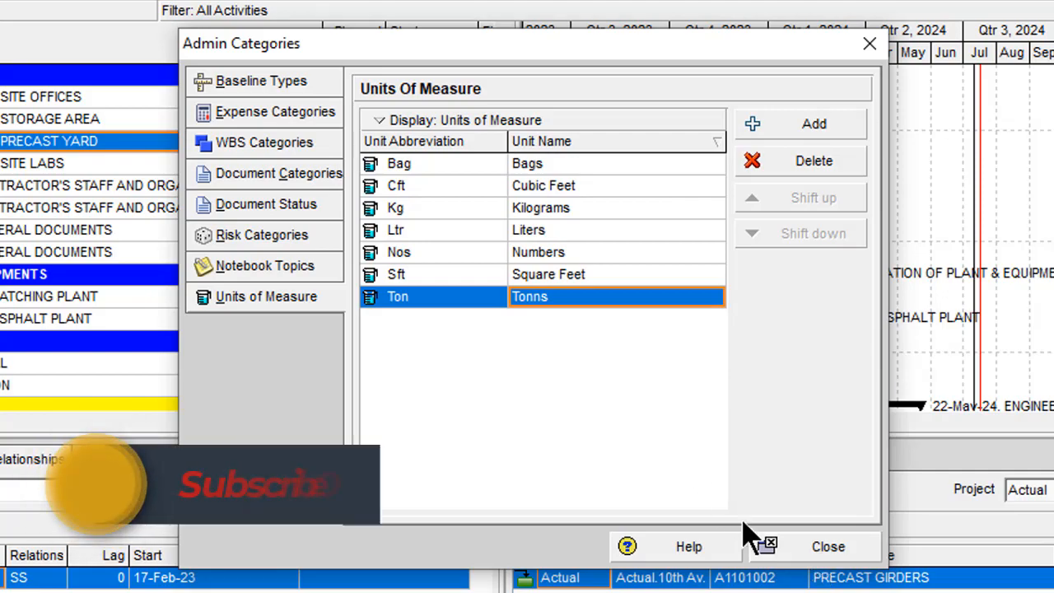
{"action": "left_click", "coordinate": [815, 547]}
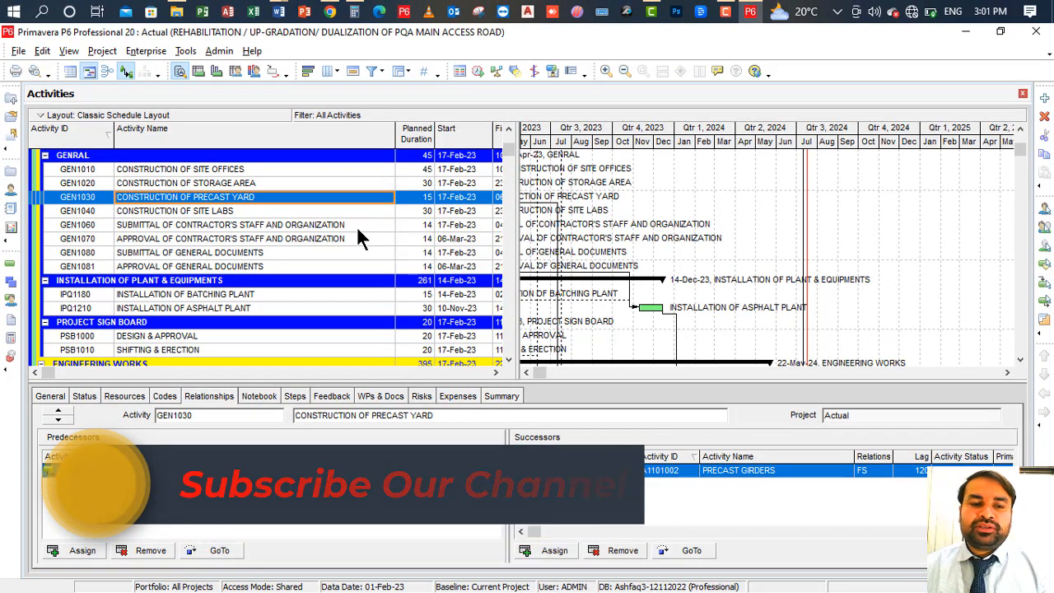
{"action": "left_click", "coordinate": [358, 225]}
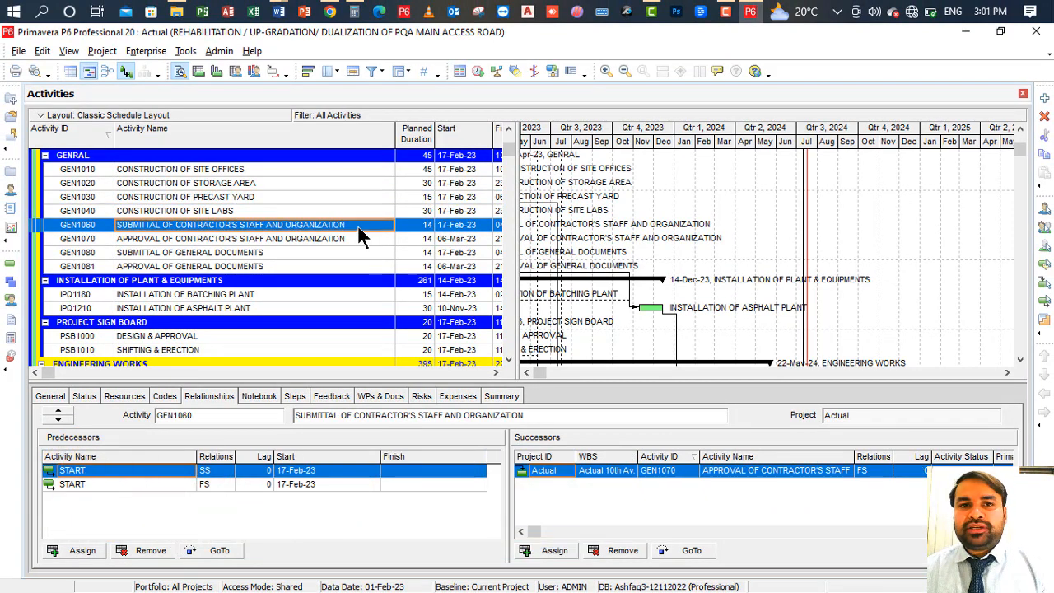